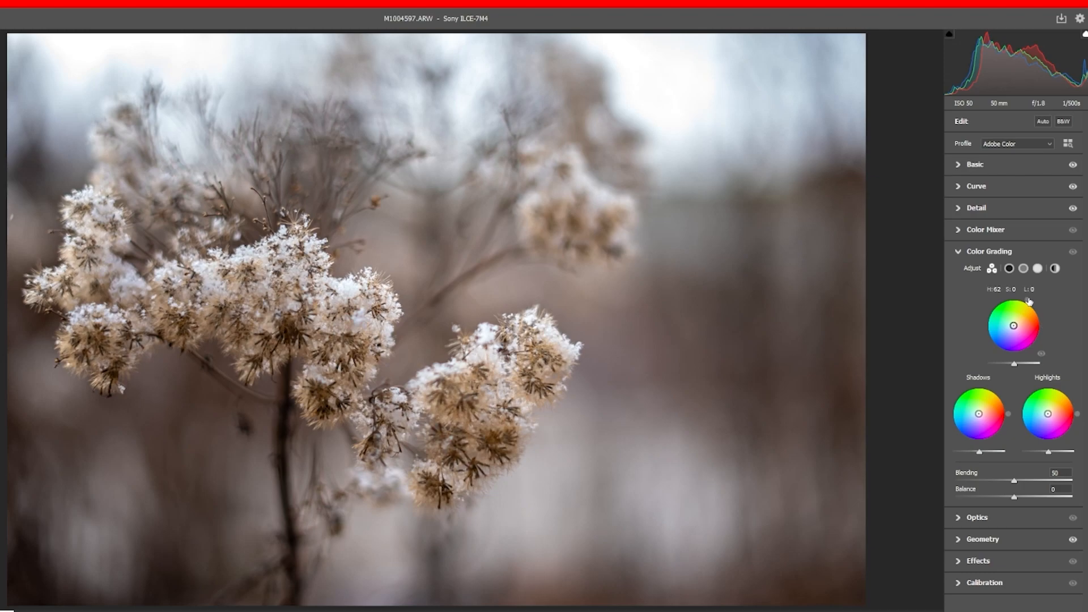
Try tinting the midtones yellow at hue 68 and saturation 24, with teal shadows and red highlights.
drag(1014, 325, 1015, 320)
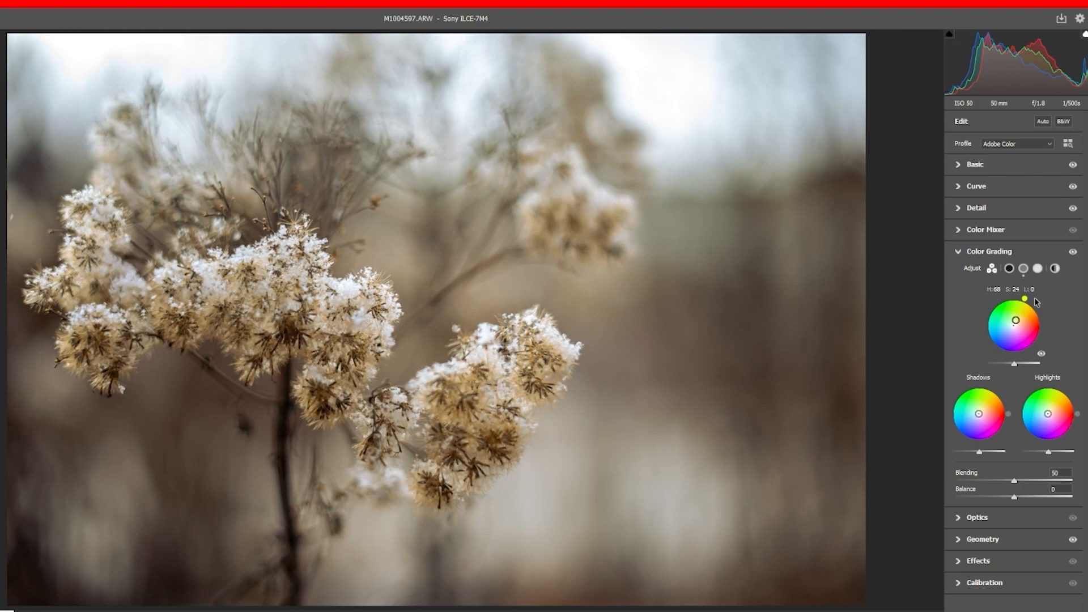
drag(979, 414, 910, 414)
drag(956, 448, 926, 423)
drag(1048, 413, 1061, 411)
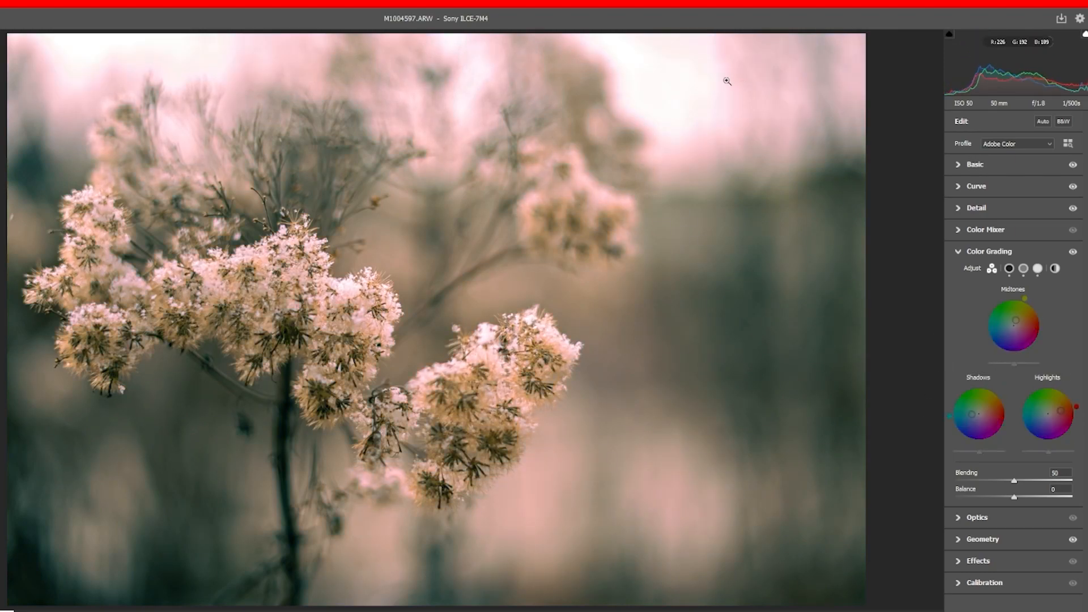
drag(1076, 405, 1071, 357)
Undo the last highlight tint changes and try shifting the midtones to red (hue 357) and blue (hue 243) at saturation 24.
key(ctrl+z)
key(ctrl+z)
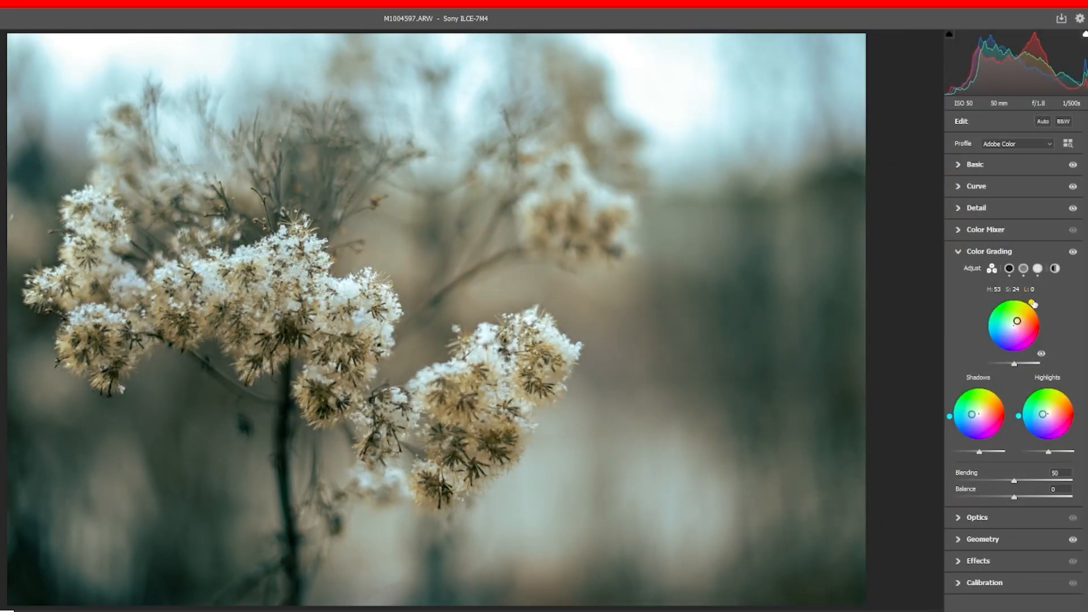
drag(1033, 304, 1054, 332)
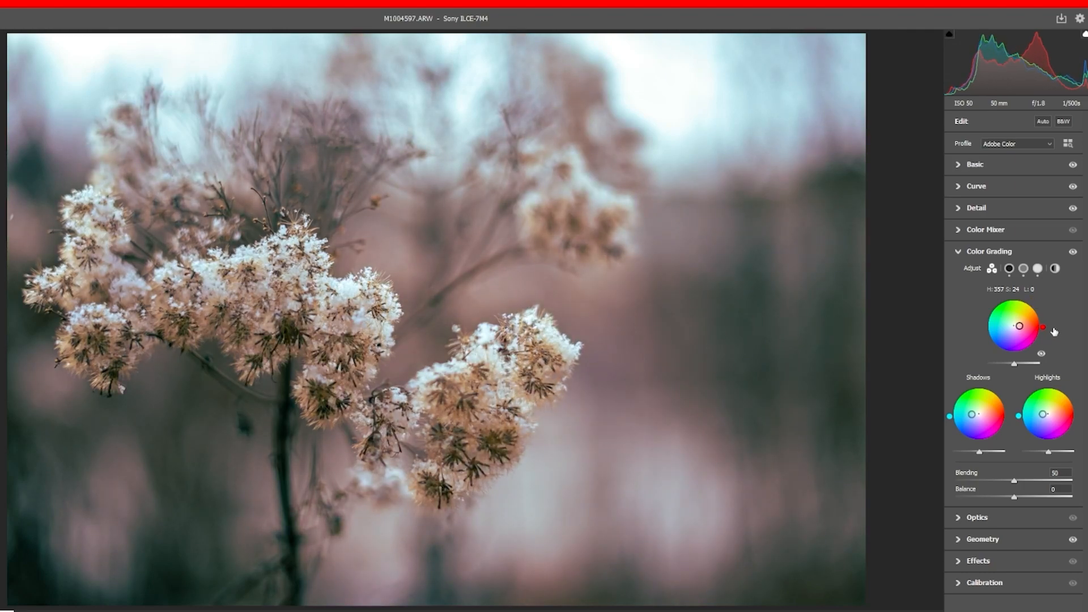
drag(1054, 332, 1000, 356)
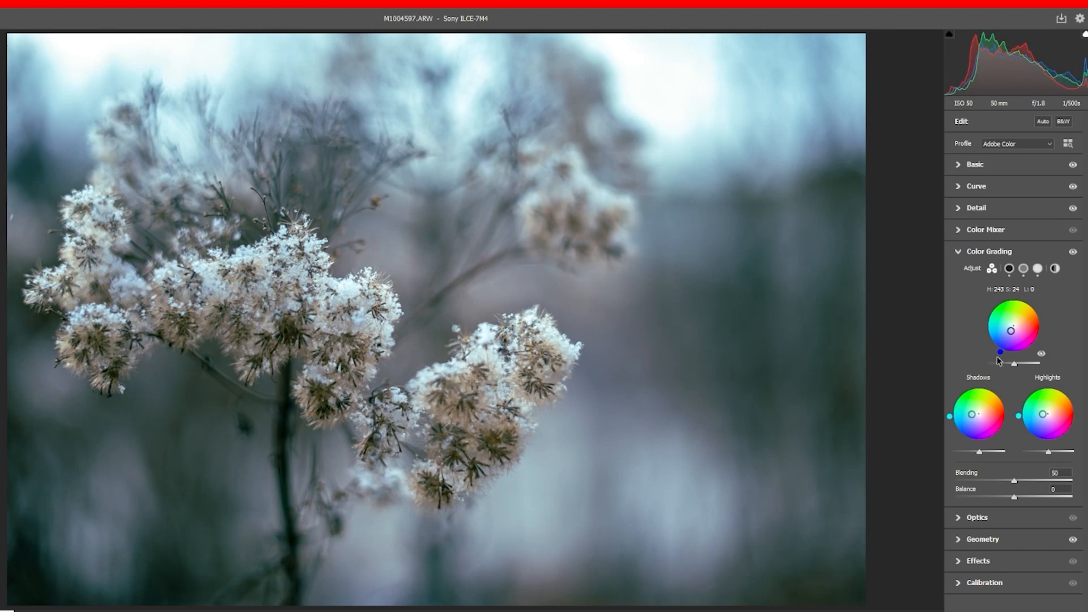
drag(1011, 331, 1016, 326)
Reset the shadows, highlights and midtones color grading wheels to neutral.
double_click(971, 414)
double_click(1041, 419)
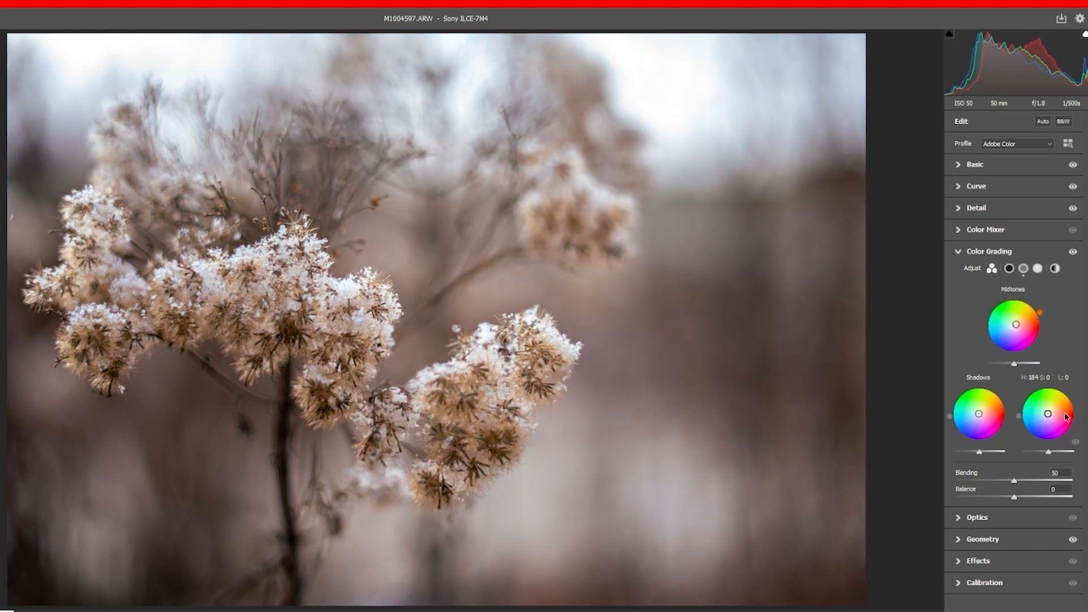
double_click(1015, 324)
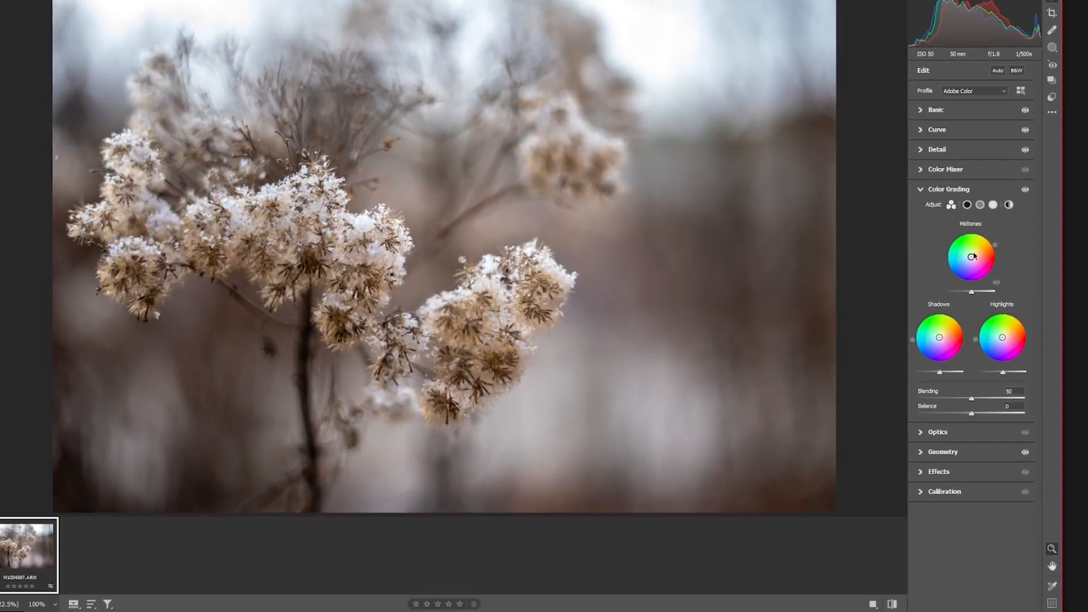
Grade the midtones warm yellow with hue 49, saturation 22 and luminance -31.
drag(1014, 326, 1016, 322)
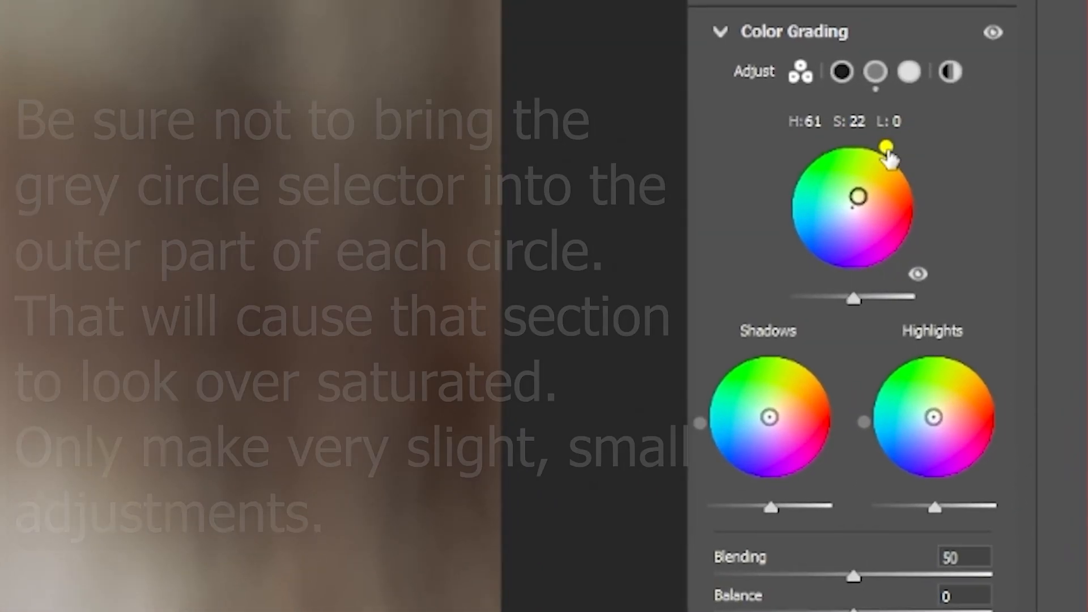
drag(918, 175, 901, 160)
mouse_move(845, 301)
mouse_down()
mouse_move(854, 297)
mouse_move(821, 288)
mouse_move(831, 289)
mouse_up()
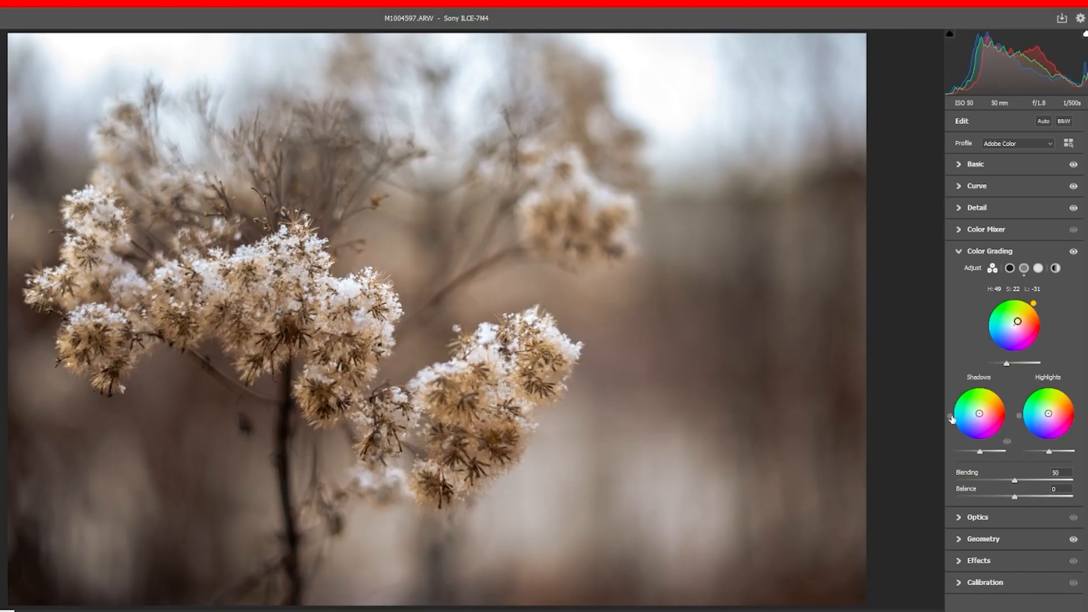
Grade the shadows at hue 76 and saturation 13, and the highlights at hue 2, saturation 22 and luminance -45.
drag(979, 414, 980, 410)
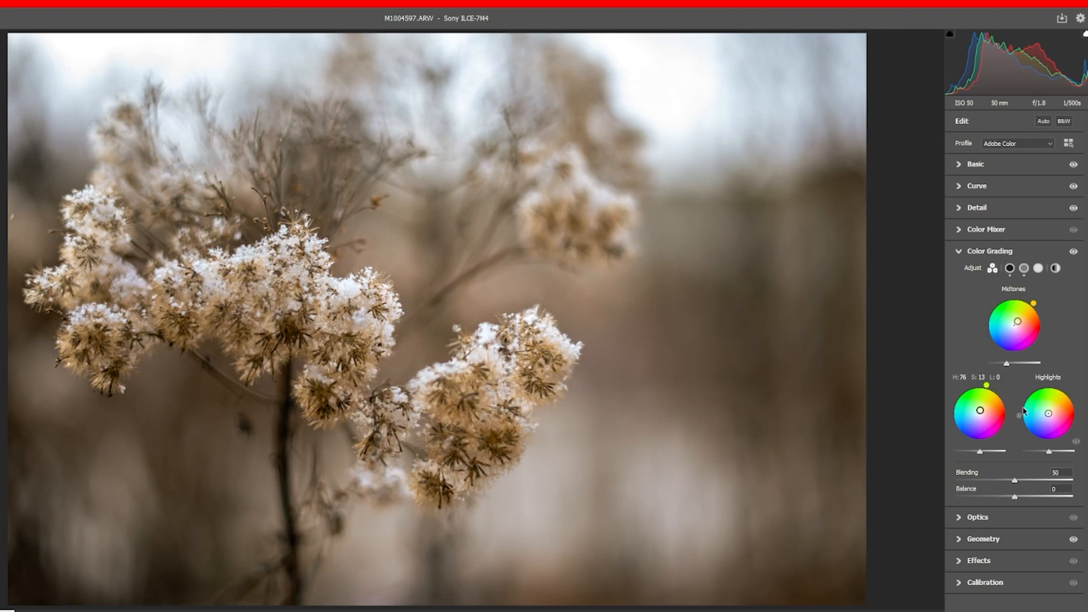
drag(1048, 413, 1053, 413)
drag(1050, 453, 1037, 454)
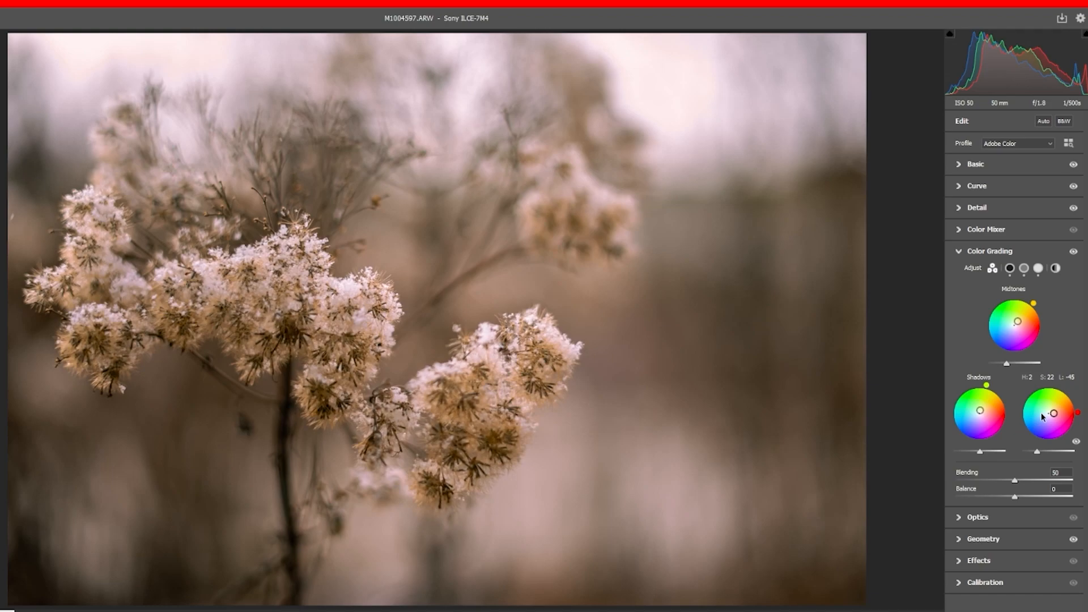
Brighten the highlights' luminance and shift their hue slightly toward orange, and lower the luminance of the shadows.
drag(1036, 452, 1044, 451)
drag(1078, 412, 1074, 410)
drag(980, 452, 973, 451)
drag(1046, 451, 1045, 451)
drag(974, 452, 976, 457)
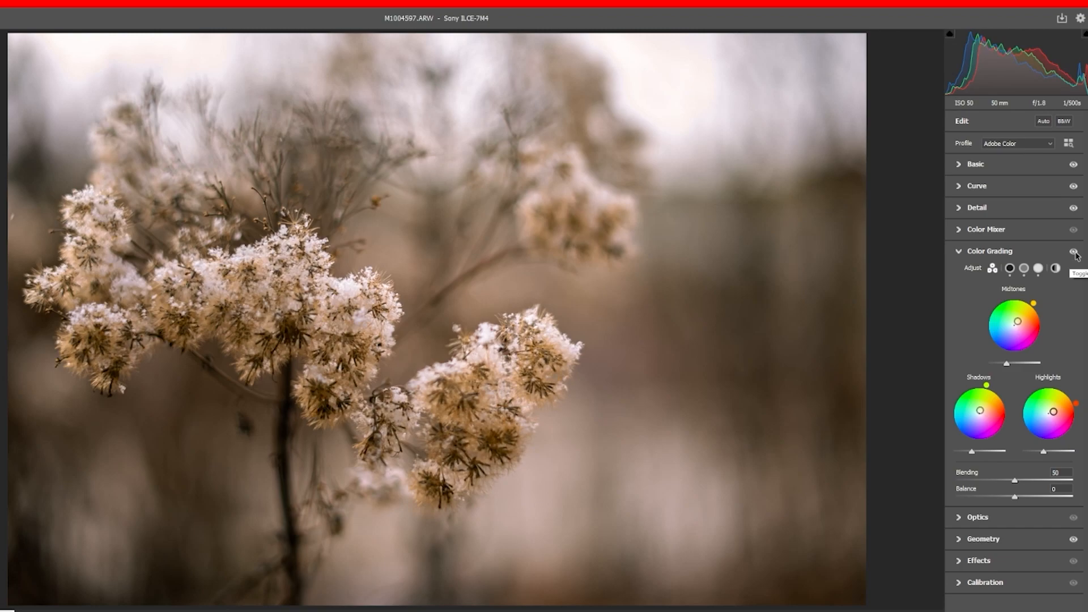
Compare the photo with color grading off and on, and fine-tune the grading's blending and balance.
click(1075, 252)
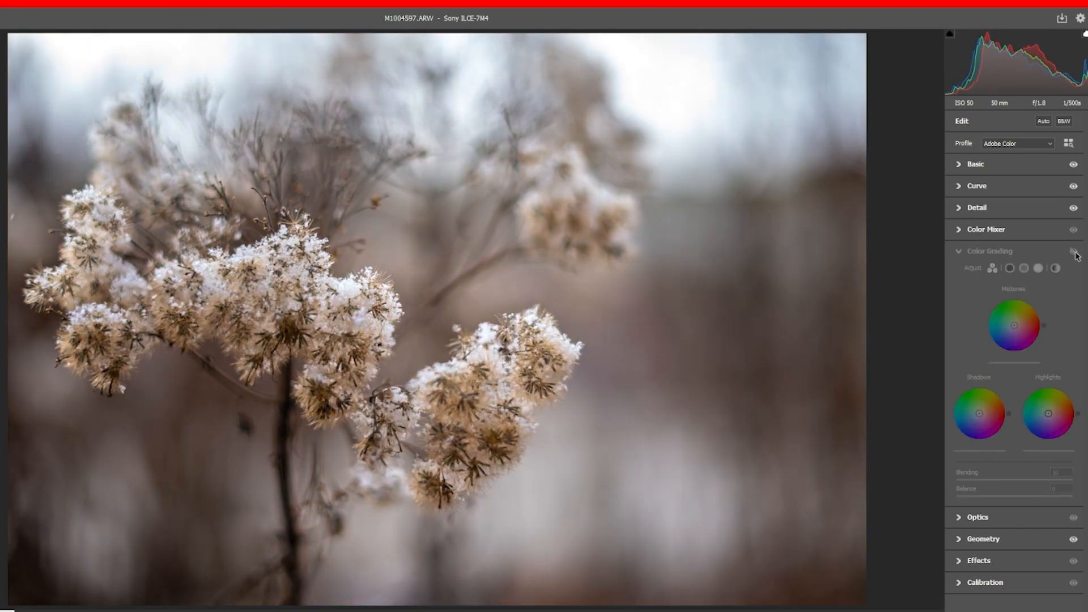
click(1075, 252)
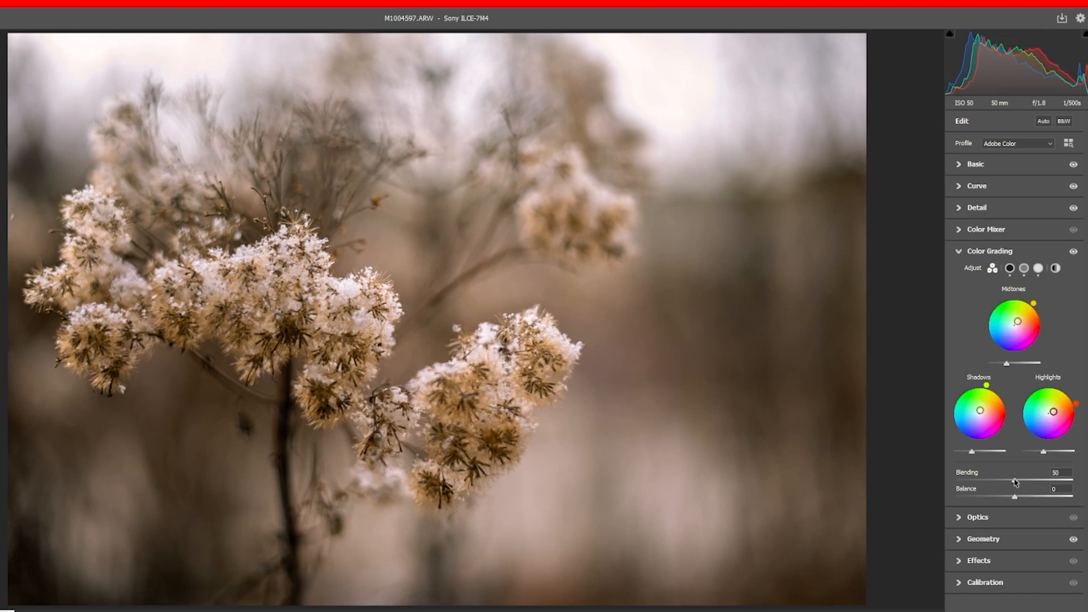
mouse_move(1014, 482)
mouse_down()
mouse_move(1079, 483)
mouse_move(1027, 482)
mouse_move(1074, 482)
mouse_move(1026, 468)
mouse_up()
mouse_move(1015, 497)
mouse_down()
mouse_move(1001, 497)
mouse_move(1066, 498)
mouse_move(1012, 499)
mouse_up()
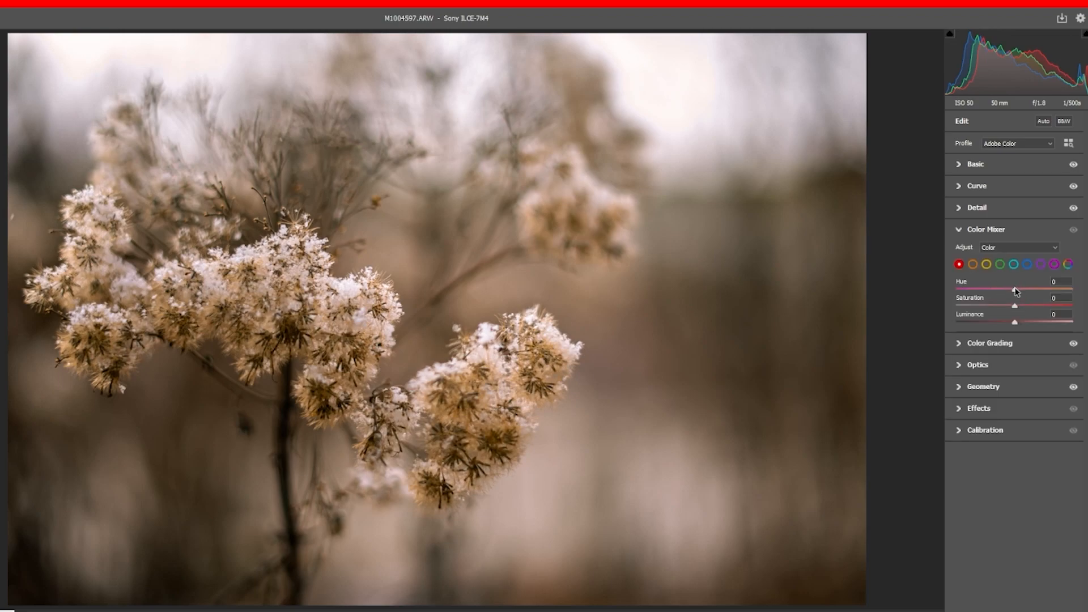
Adjust the individual colors in the Color Mixer, setting the orange hue to -6 and its saturation to +23.
mouse_move(1017, 290)
mouse_down()
mouse_move(1037, 290)
mouse_move(974, 290)
mouse_move(1013, 291)
mouse_up()
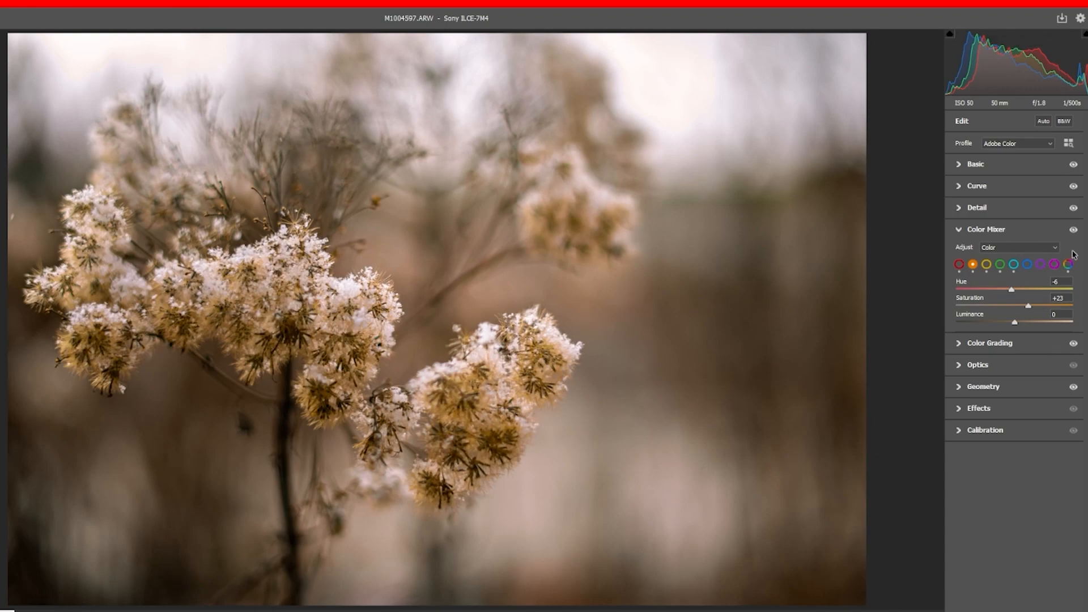
Set the basic adjustments to temperature 5400, shadows +70, vibrance +44 and saturation +3.
click(960, 166)
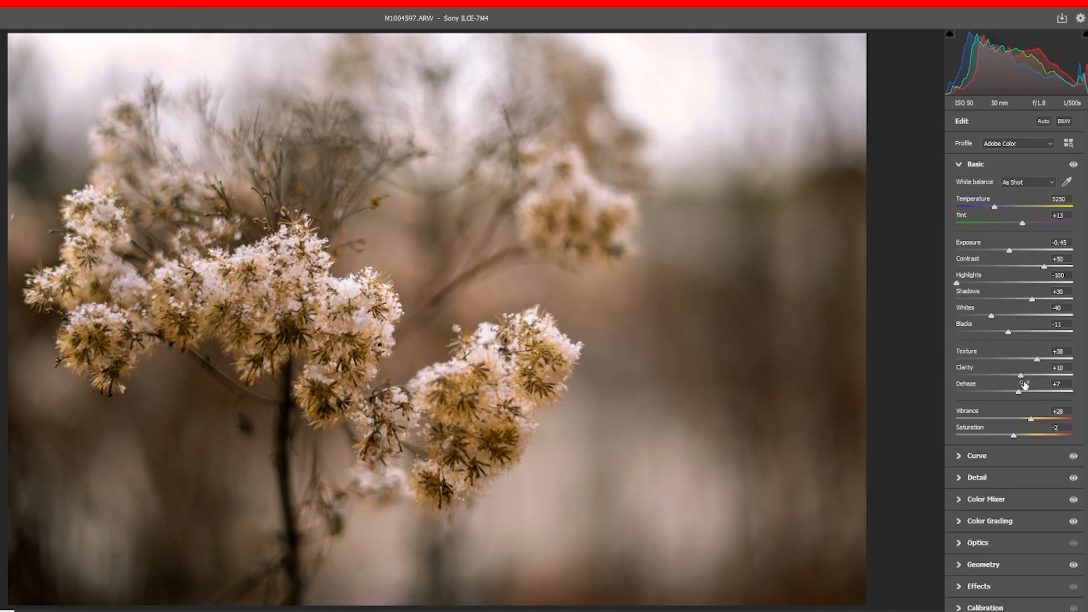
mouse_move(1030, 419)
mouse_down()
mouse_move(1046, 419)
mouse_move(1016, 436)
mouse_up()
drag(1032, 300, 1045, 305)
drag(1044, 301, 1056, 302)
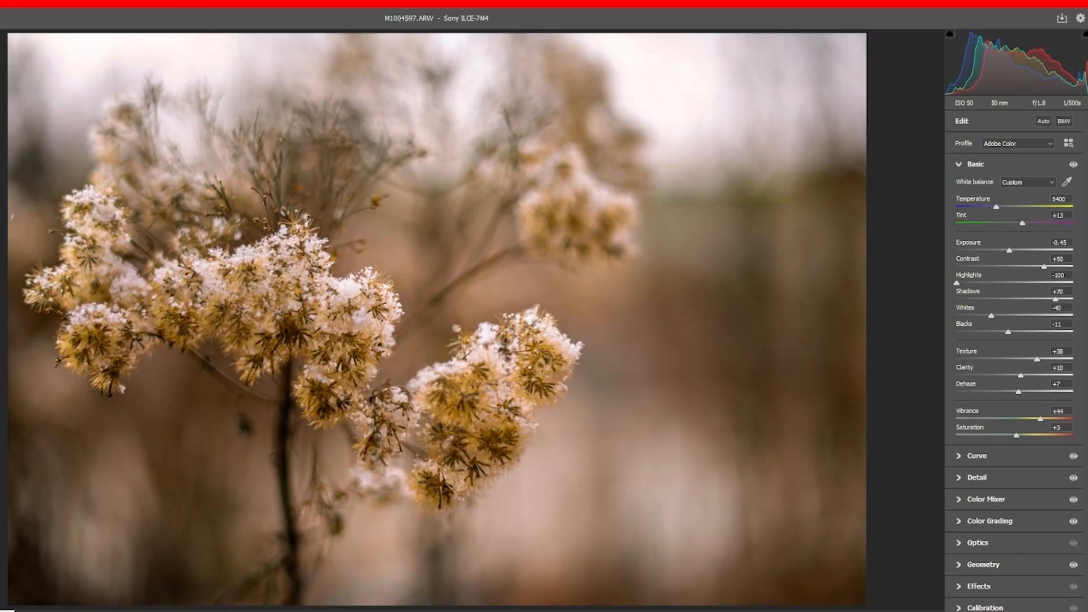